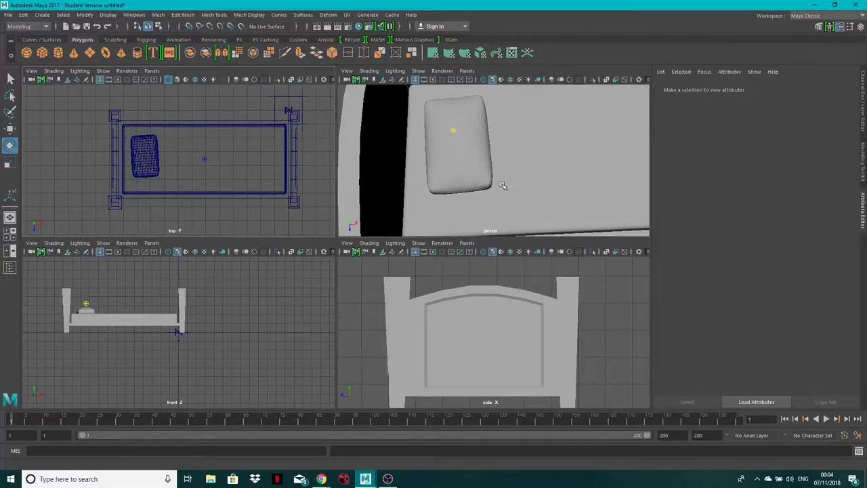
- Orbit and pan the views to frame the whole bed, leaving nothing selected
left_click_drag(477, 211, 505, 162, "alt")
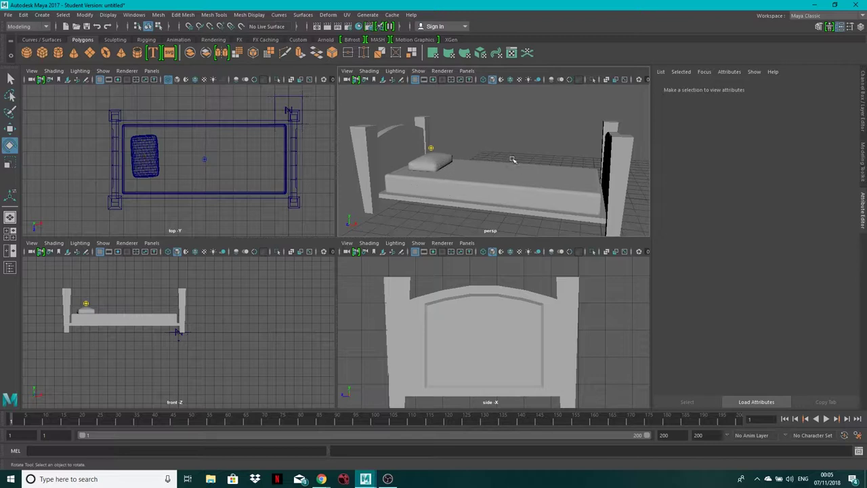
left_click(613, 181)
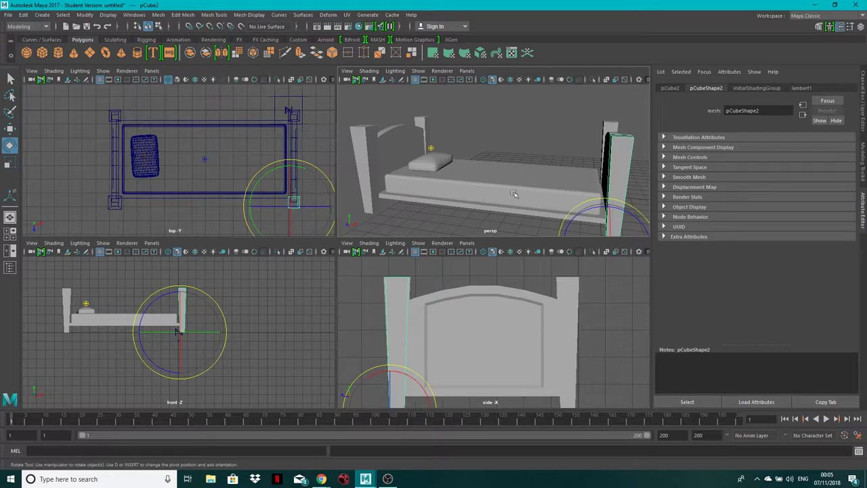
left_click(429, 163)
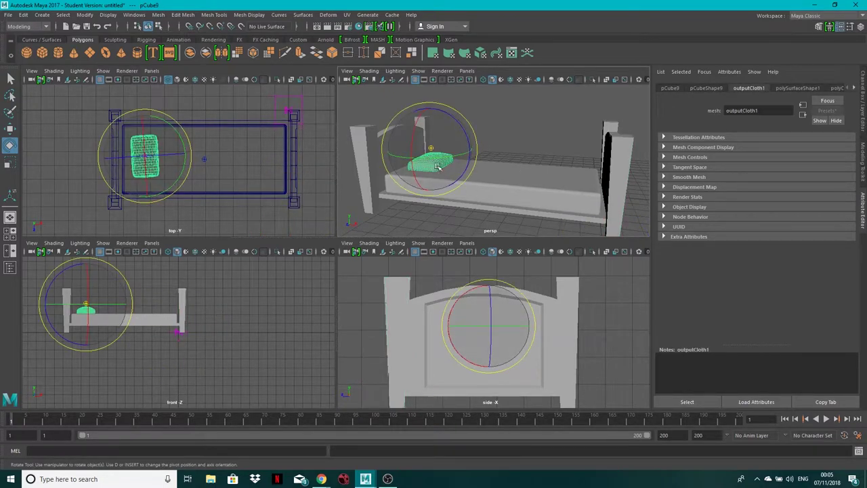
left_click(453, 153)
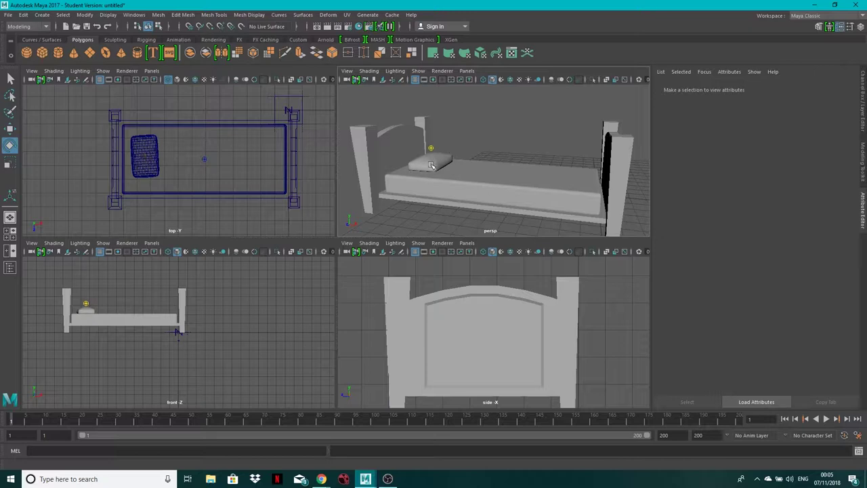
scroll(220, 164, "down", 1)
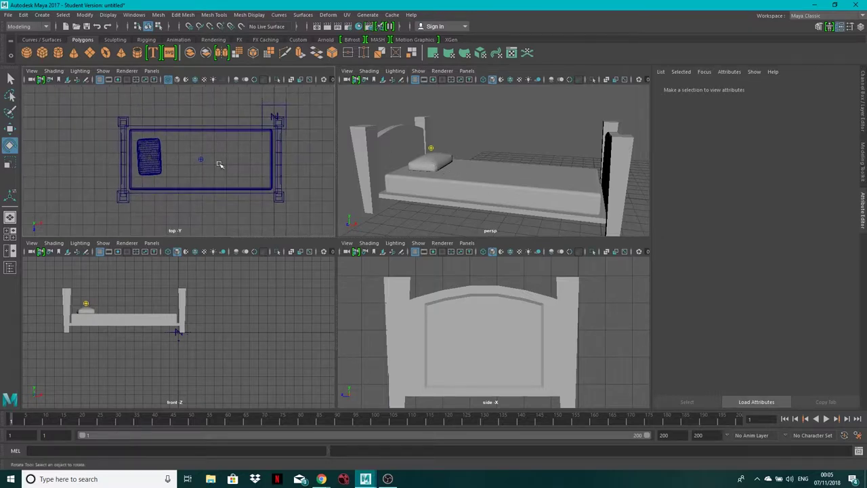
middle_click_drag(219, 164, 203, 142, "alt")
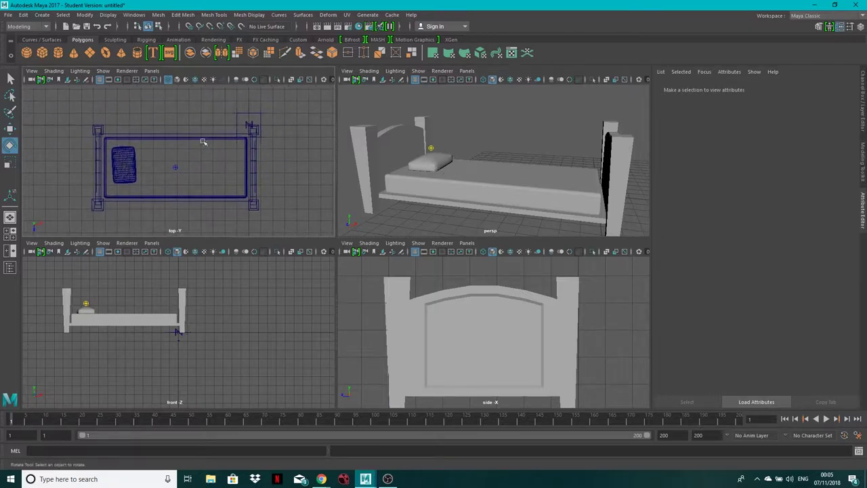
- Create a polygon plane, centre it on the bed, stretch it in X and Z, and raise it above the mattress
left_click(92, 54)
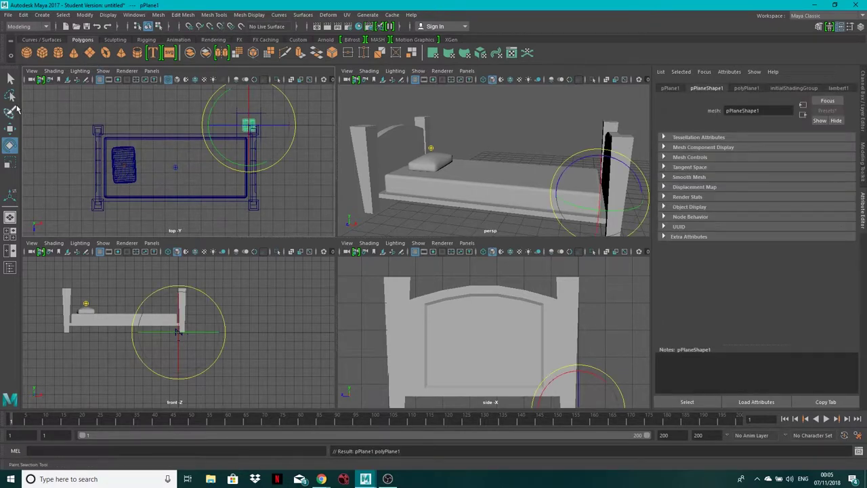
left_click(10, 128)
middle_click_drag(283, 155, 207, 199)
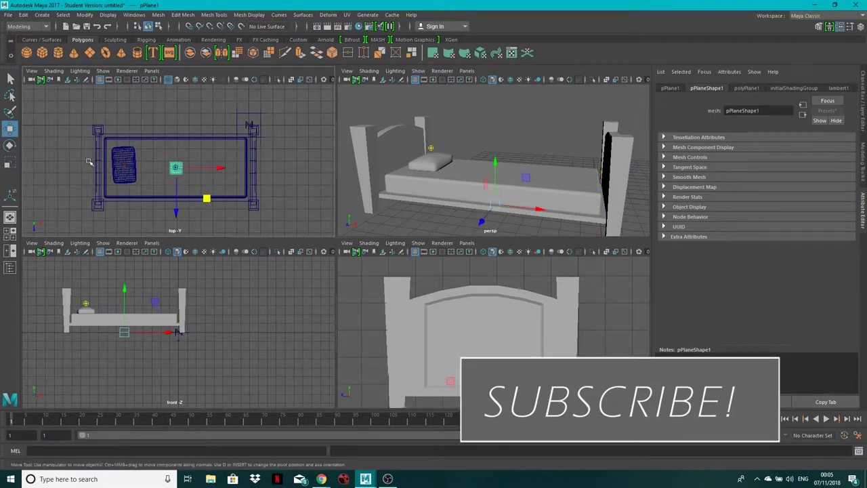
key("r")
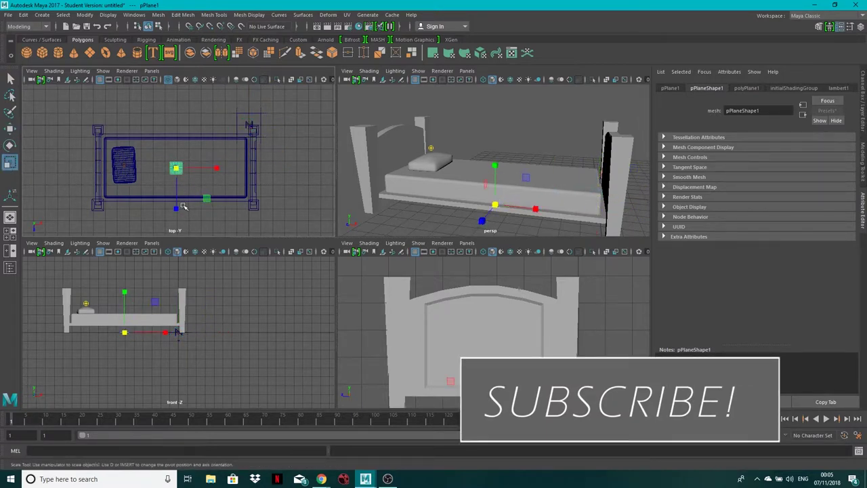
left_click_drag(176, 201, 176, 224)
left_click(214, 167)
mouse_move(216, 167)
left_mouse_down()
mouse_move(236, 171)
mouse_move(218, 169)
mouse_move(226, 170)
left_mouse_up()
key("w")
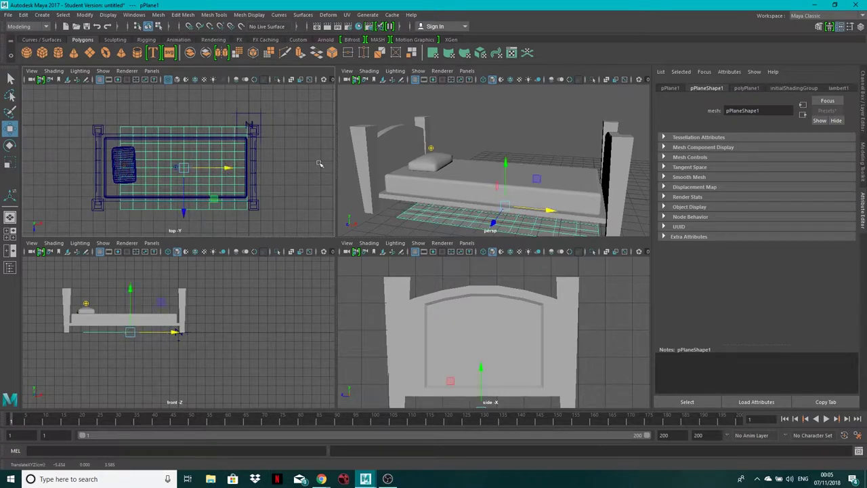
left_click_drag(504, 164, 504, 105)
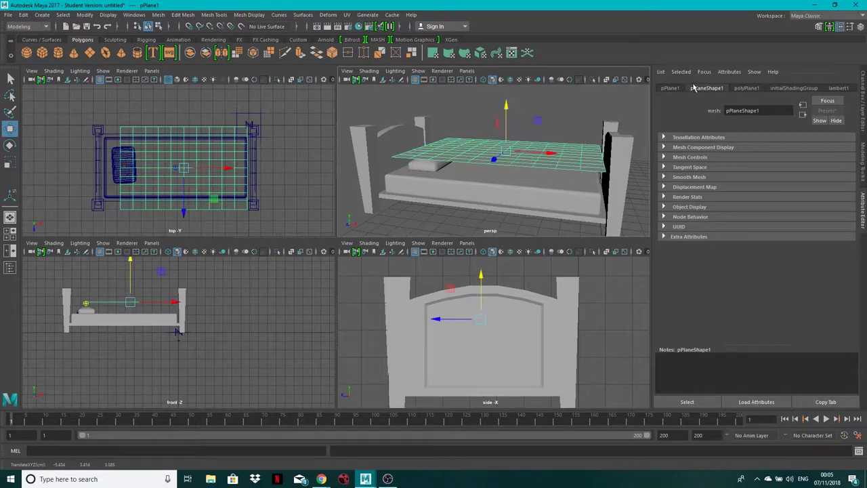
- Set polyPlane1's Subdivisions Width and Subdivisions Height to 38 each
left_click(747, 88)
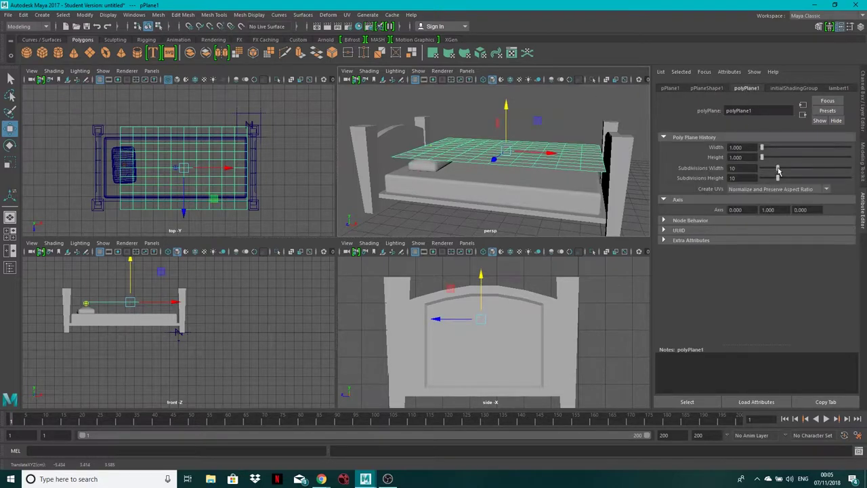
left_click_drag(778, 172, 865, 175)
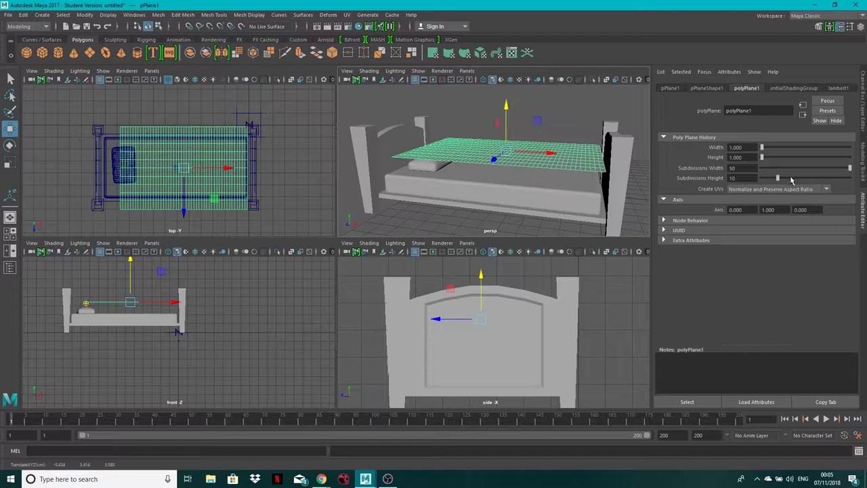
left_click_drag(778, 179, 831, 181)
left_click(832, 169)
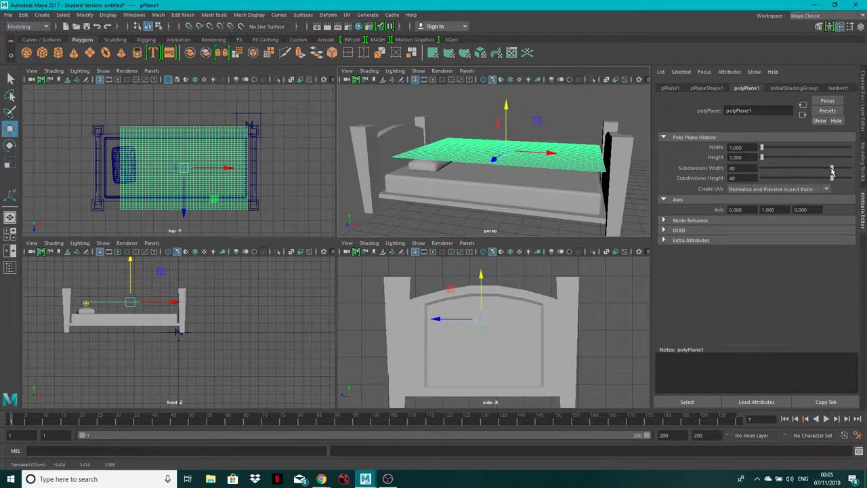
left_click(825, 169)
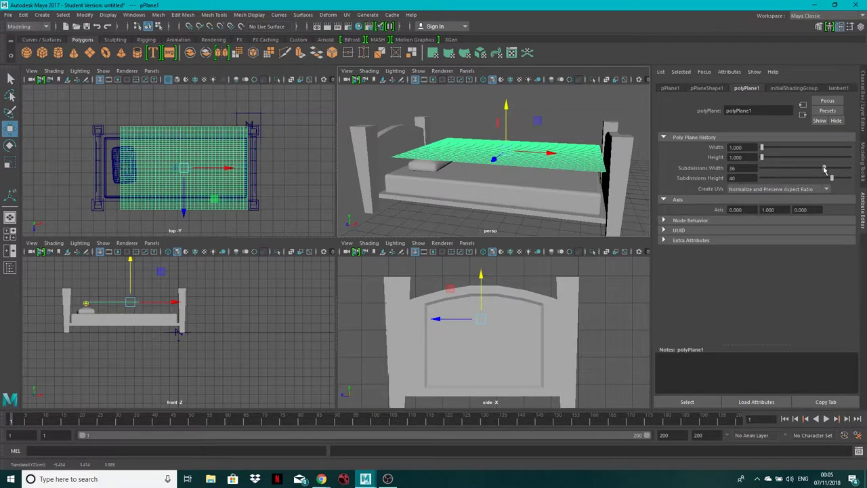
mouse_move(824, 169)
left_mouse_down()
mouse_move(828, 180)
mouse_move(828, 169)
left_mouse_up()
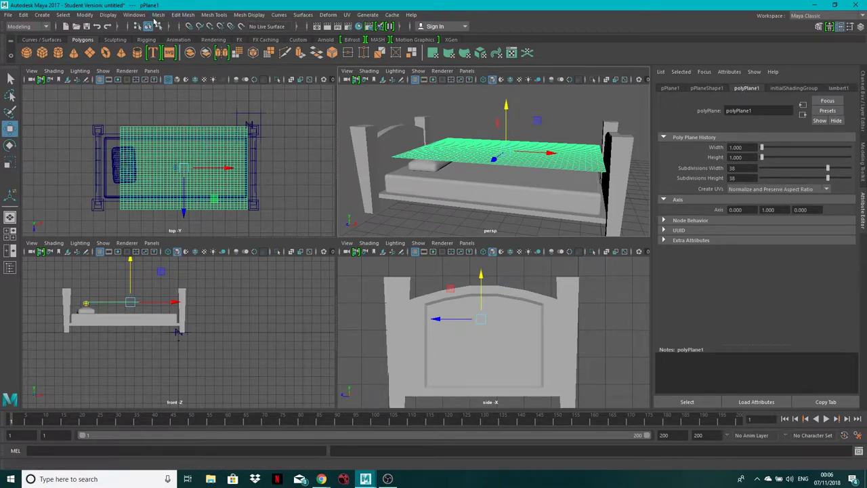
- Switch to the FX menu set, convert the plane to nCloth, and select the mattress
left_click(32, 27)
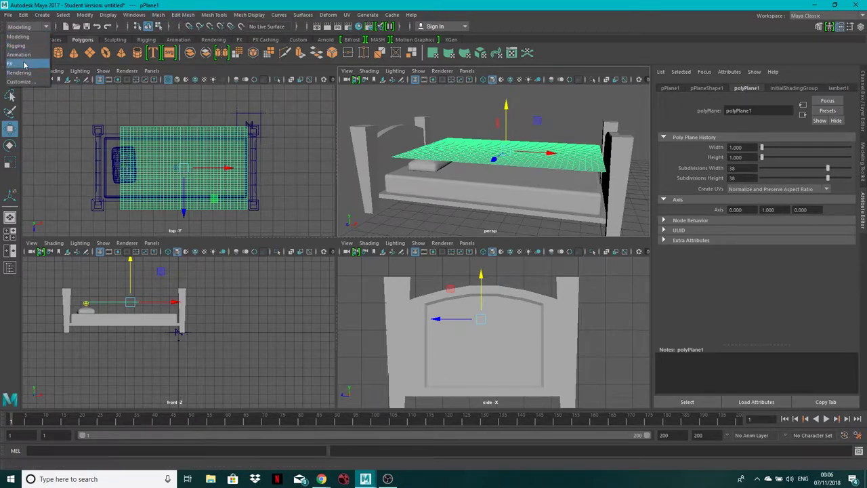
left_click(24, 63)
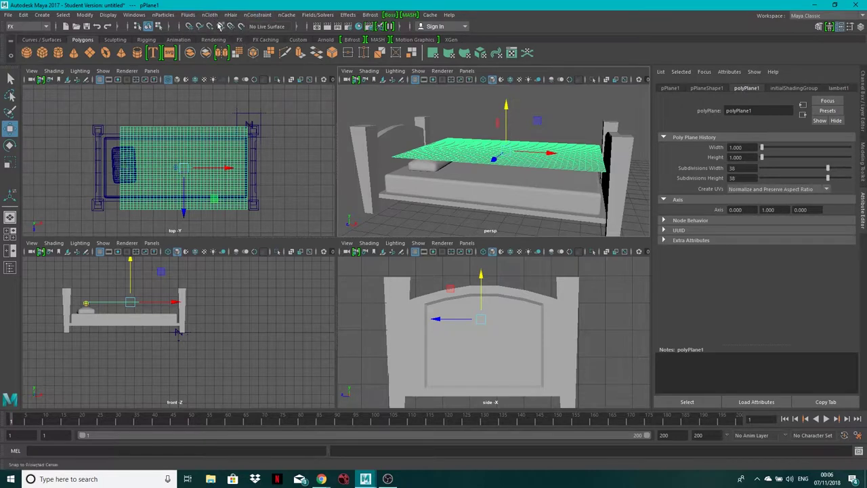
left_click(212, 15)
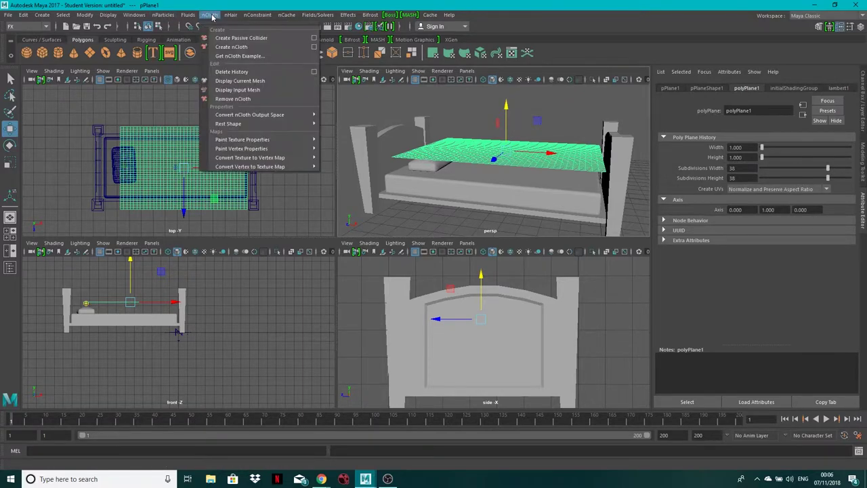
left_click(232, 47)
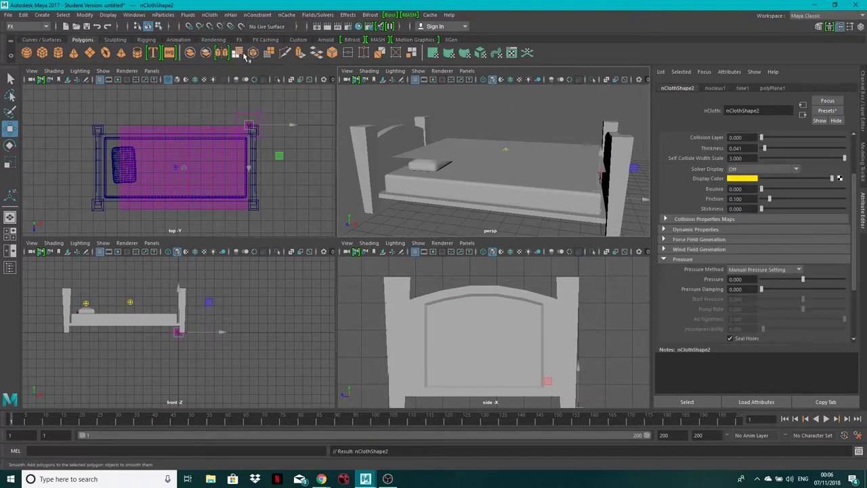
left_click(417, 182)
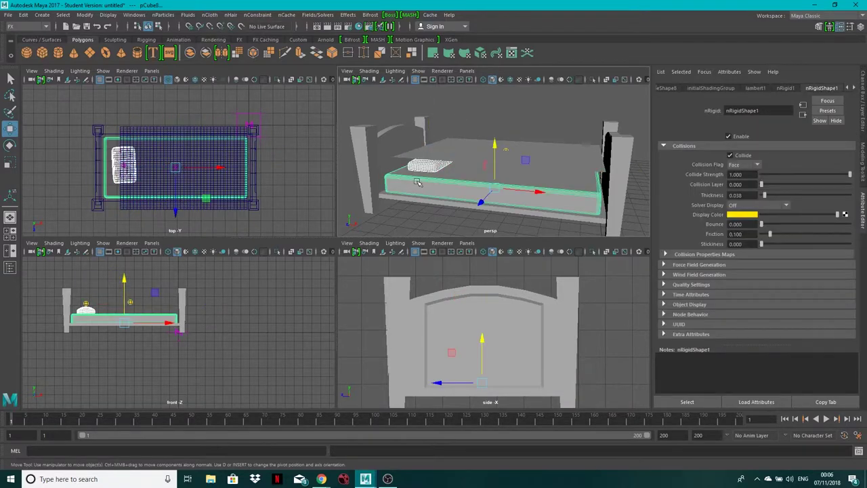
left_click(209, 15)
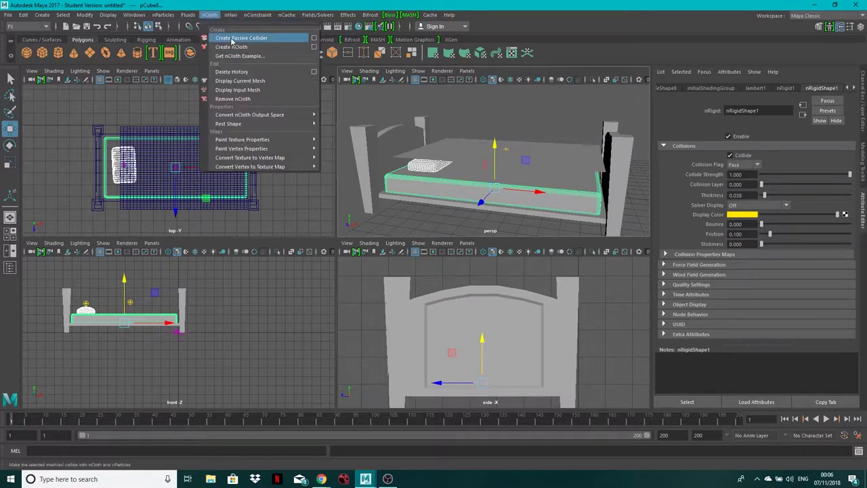
- Make the mattress a passive collider and add a gravity field to the scene
left_click(227, 39)
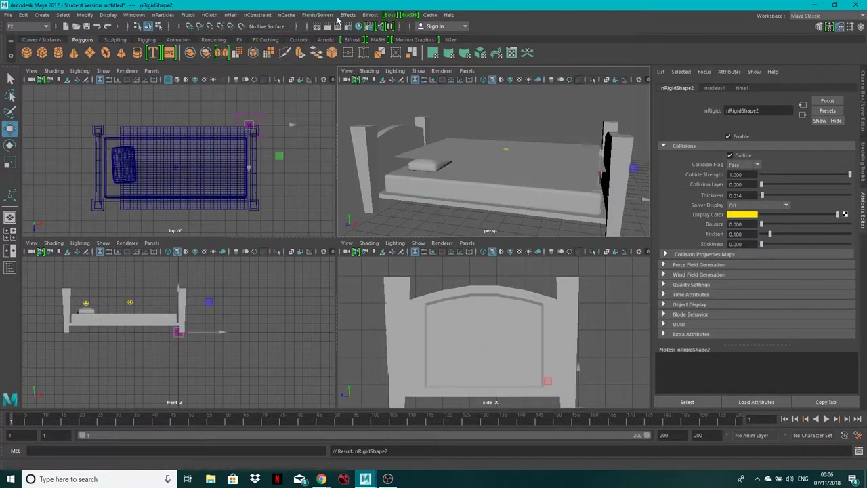
left_click(331, 14)
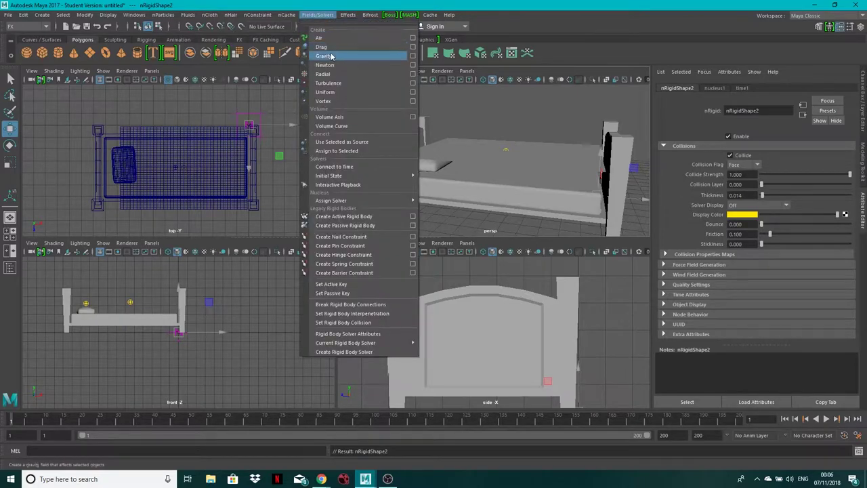
left_click(331, 57)
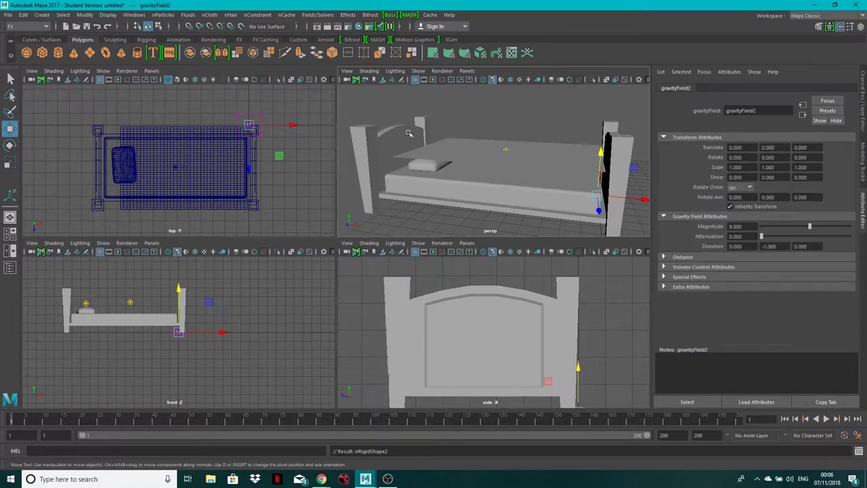
- Check the bed base's collision settings, then scroll the cloth's nClothShape2 attributes to Pressure
left_click(520, 159)
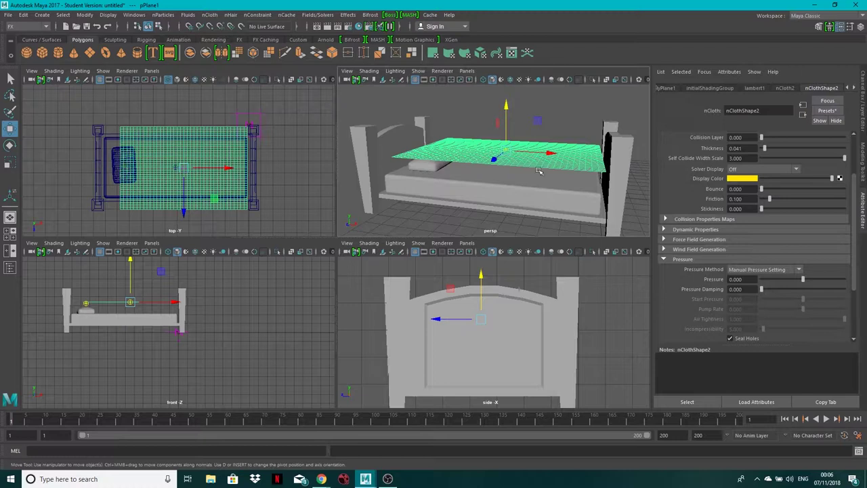
left_click(468, 182)
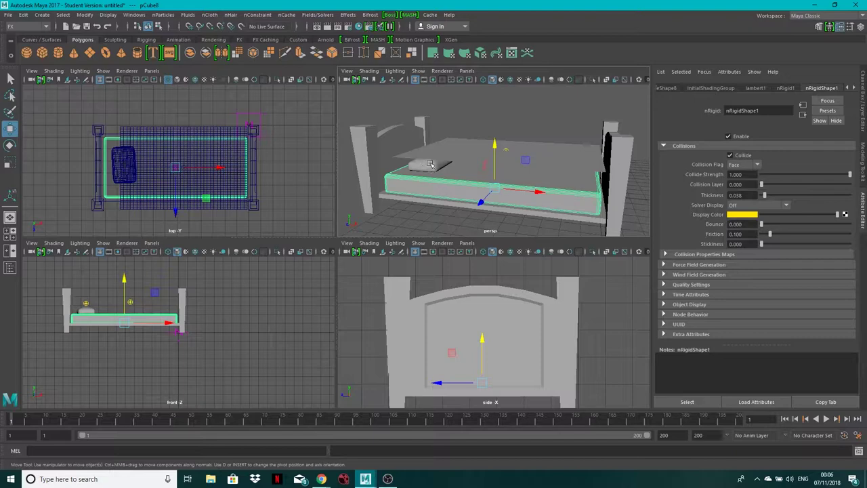
left_click(462, 155)
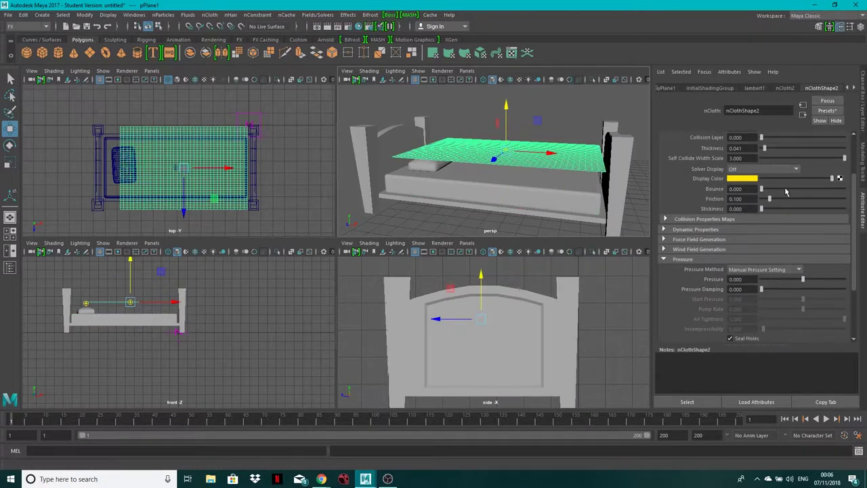
scroll(773, 188, "up", 2)
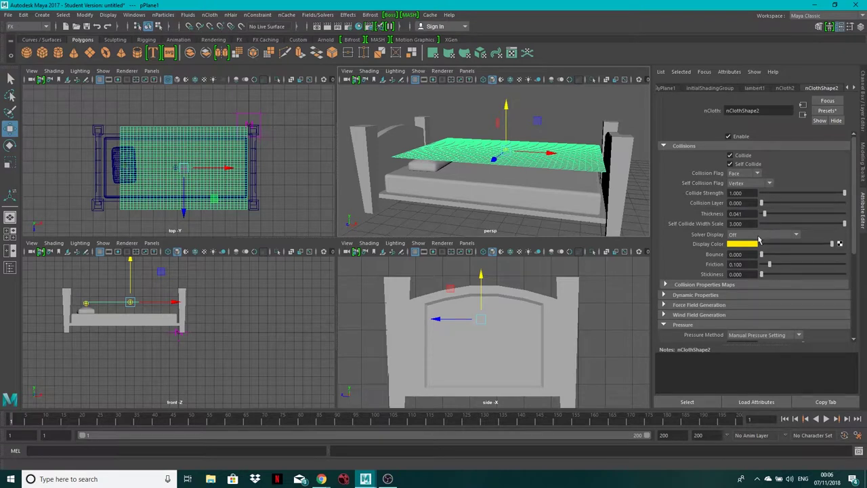
scroll(759, 241, "down", 4)
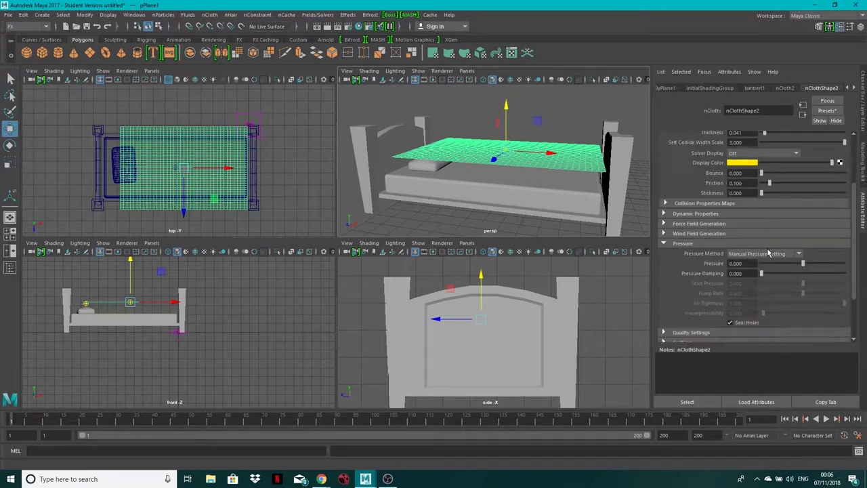
- In nucleus1, set Plane Friction to 0.764 and Plane Stickiness to 0.670
left_click(854, 90)
left_click(836, 88)
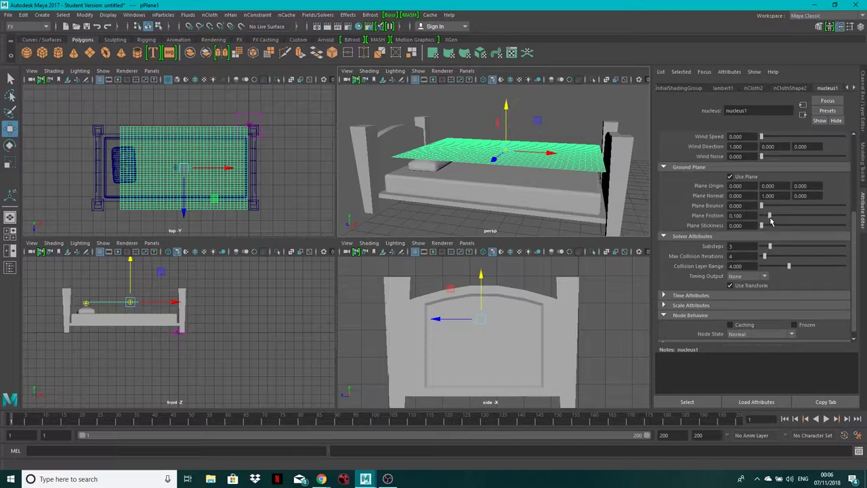
left_click_drag(770, 219, 825, 219)
left_click_drag(761, 228, 791, 231)
- Orbit the view and play the cloth simulation to preview the drape
left_click_drag(559, 204, 542, 209, "alt")
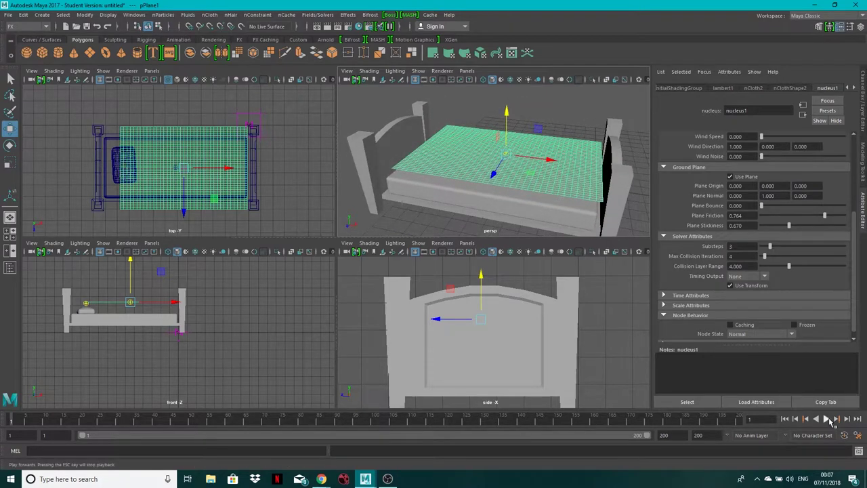
left_click(829, 419)
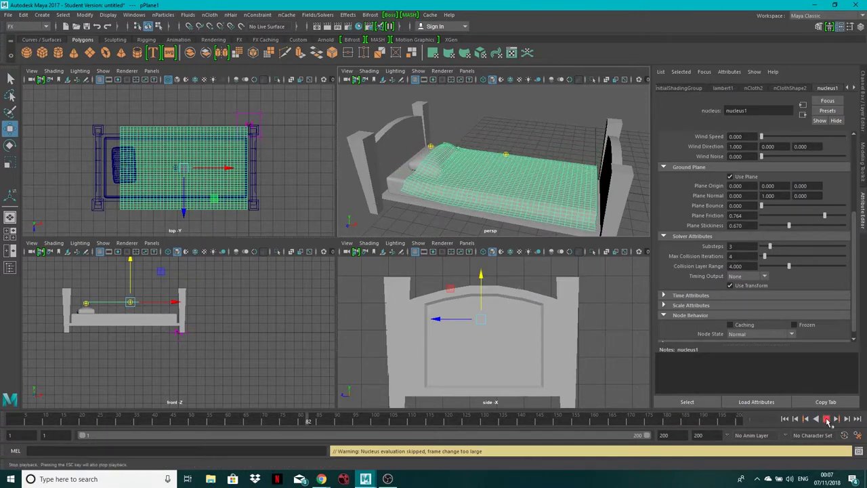
left_click(828, 421)
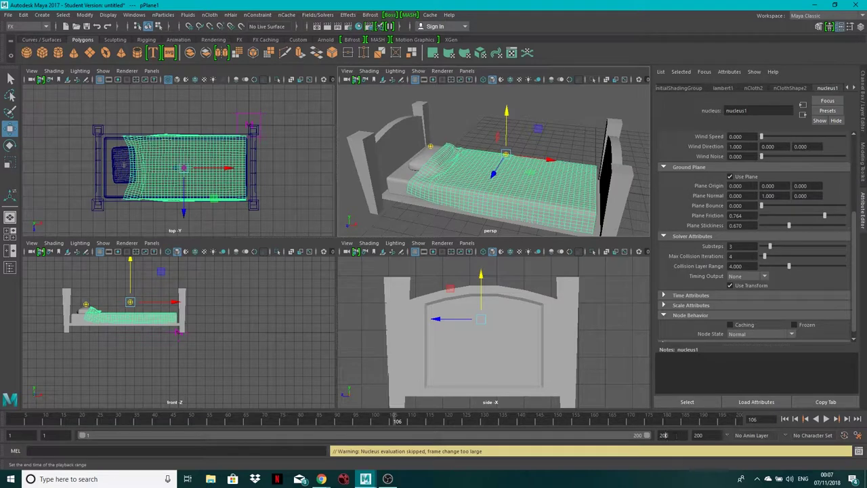
- Set the animation end time and playback range to 300 frames, replay, and rewind to frame 1
left_click(699, 435)
type("300")
key("Return")
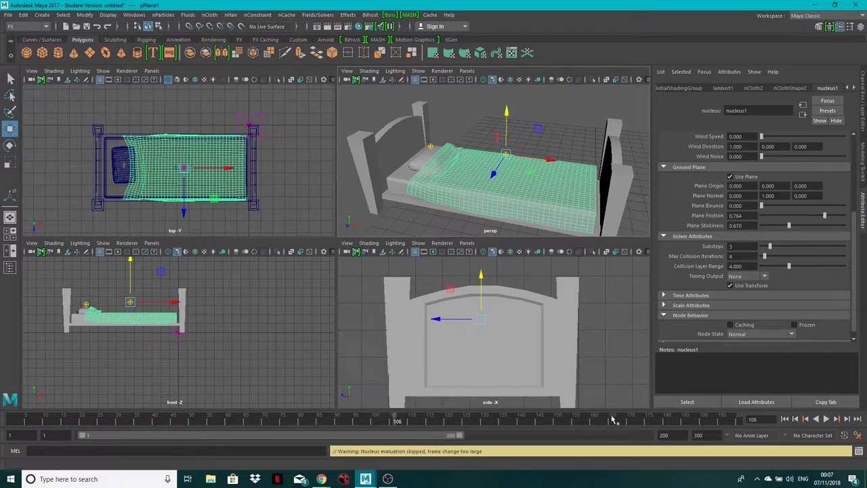
left_click_drag(458, 435, 645, 435)
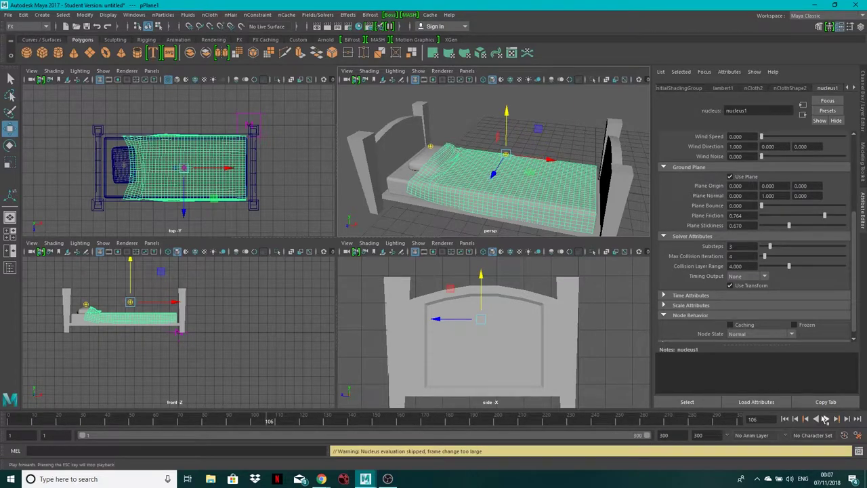
left_click(826, 419)
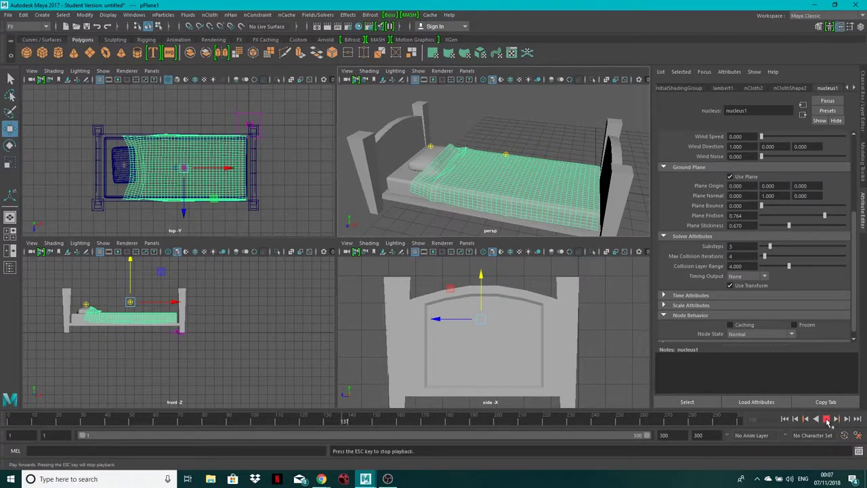
left_click(827, 419)
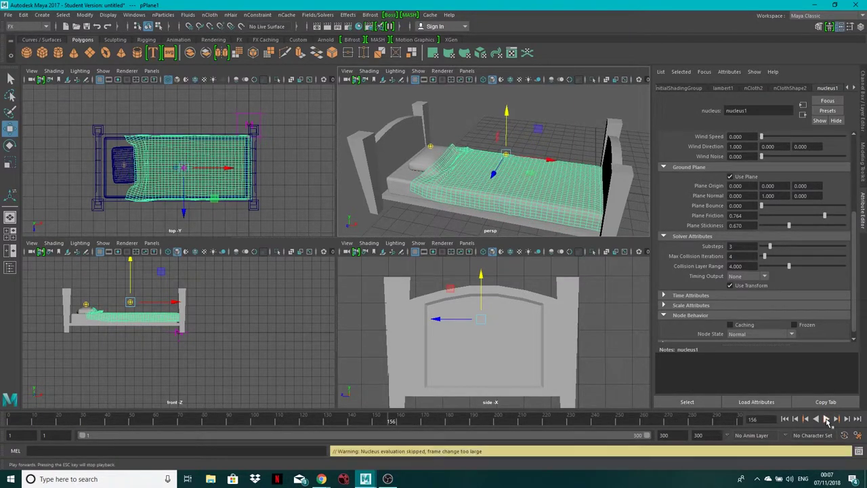
left_click(784, 419)
- Select the cloth plane and set nucleus1 Plane Friction to 1.000 and Plane Stickiness to 1.363
left_click(514, 207)
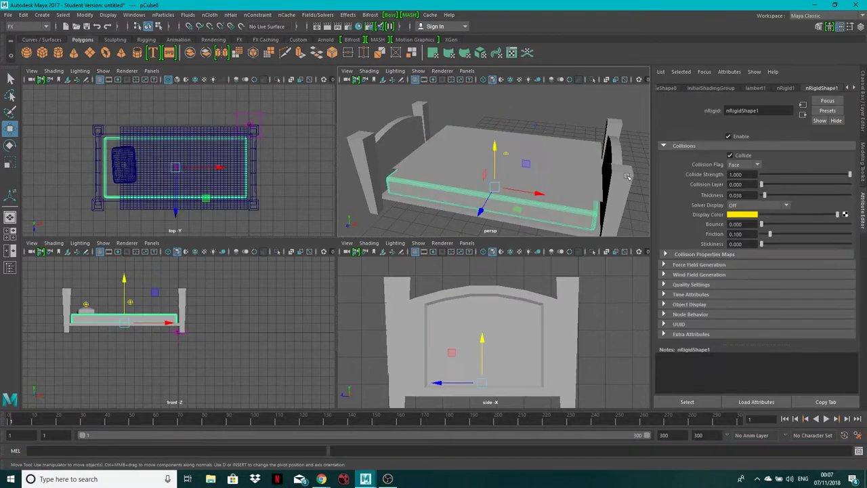
left_click(564, 167)
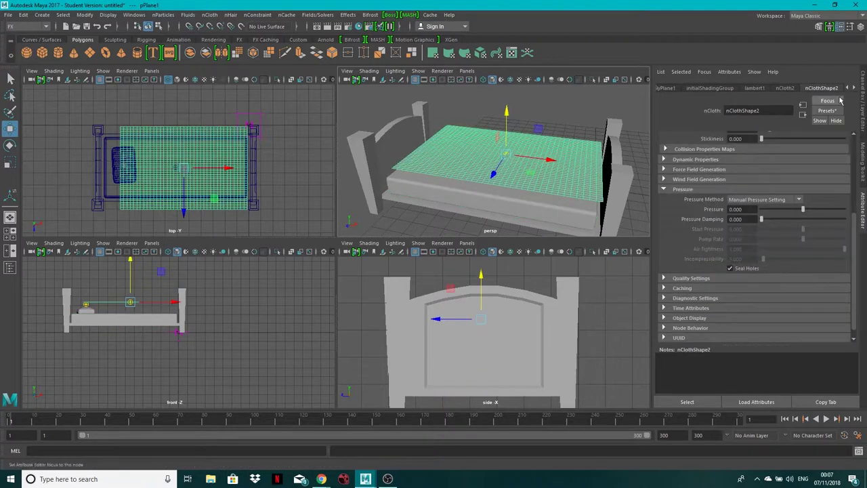
left_click(851, 88)
left_click(832, 89)
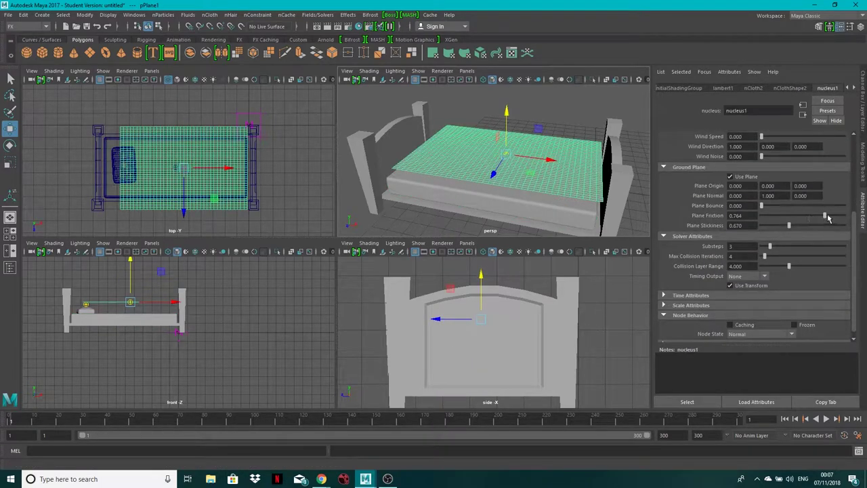
left_click_drag(825, 216, 844, 216)
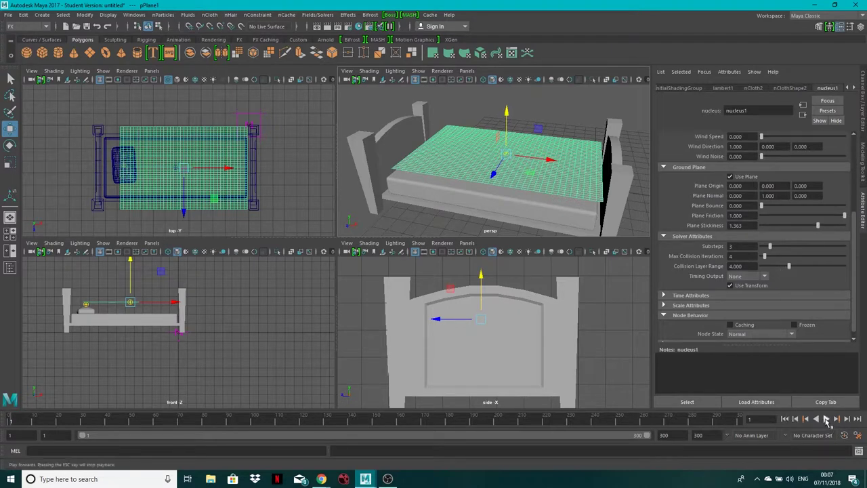
- Replay the cloth simulation and stop it at frame 140
left_click(826, 419)
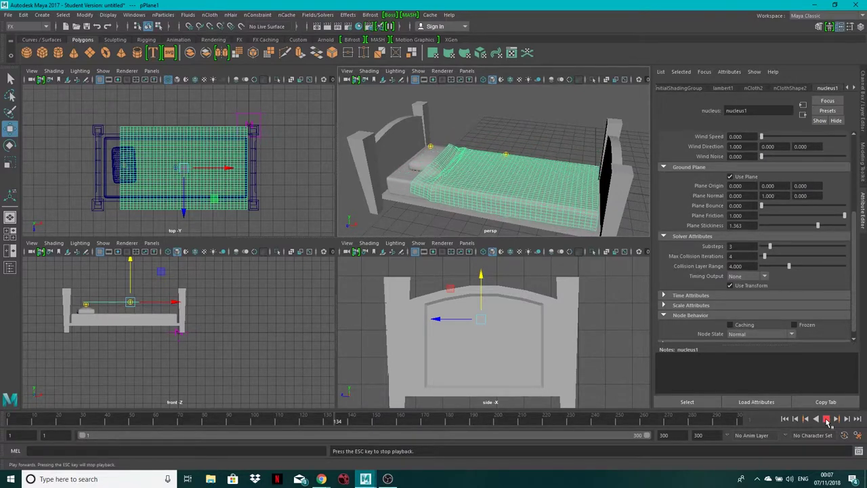
left_click(826, 420)
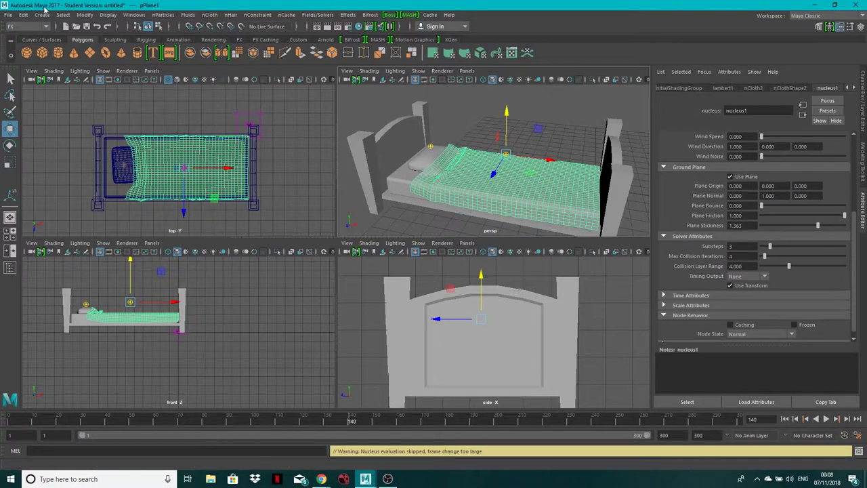
left_click(23, 15)
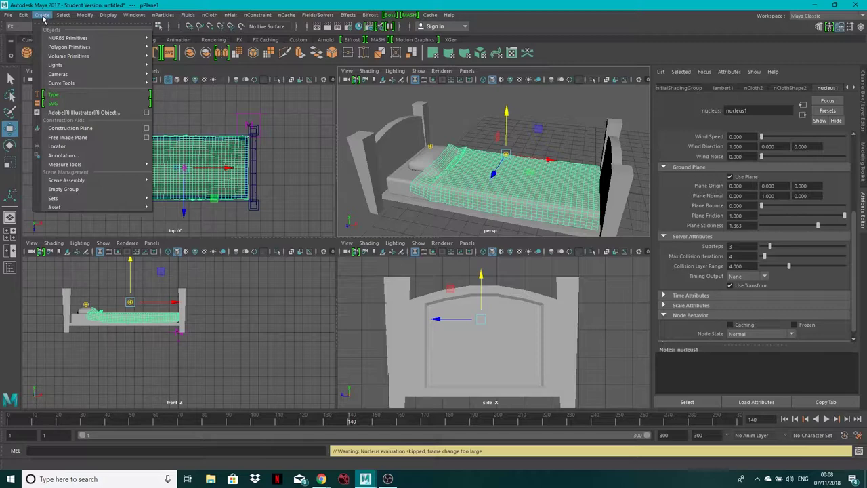
- Delete all construction history, then replay the simulation from frame 1 and stop it
mouse_move(60, 130)
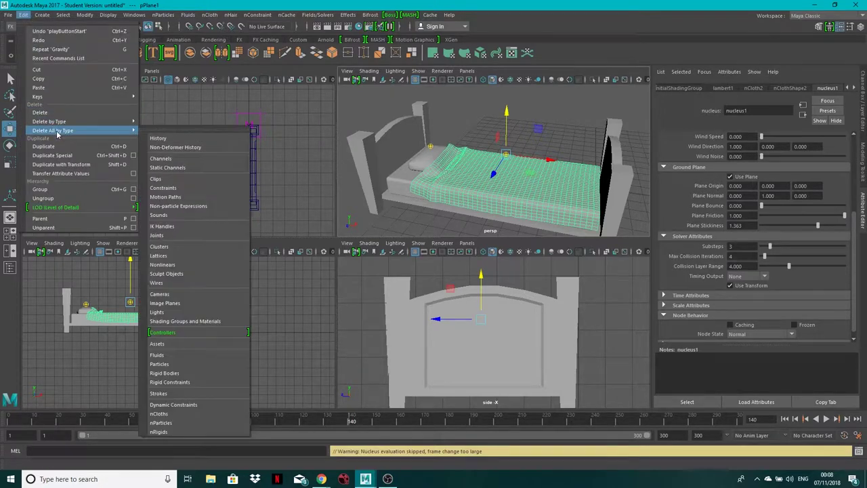
left_click(157, 138)
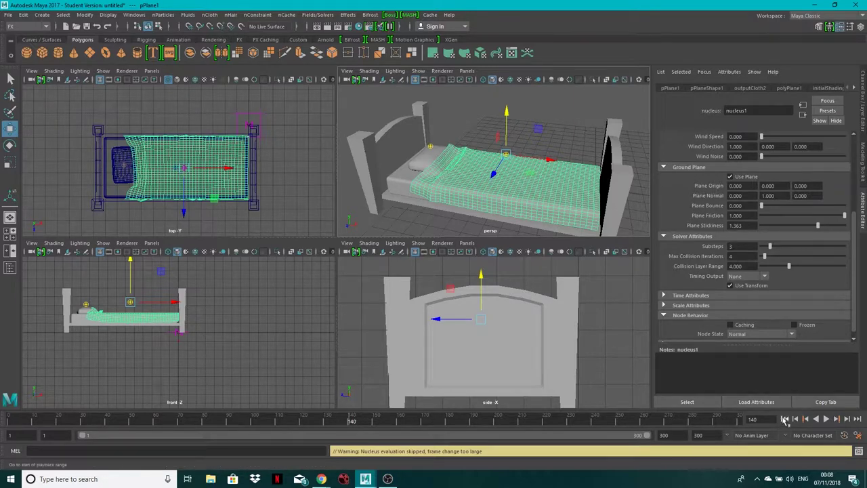
left_click(784, 419)
left_click(825, 419)
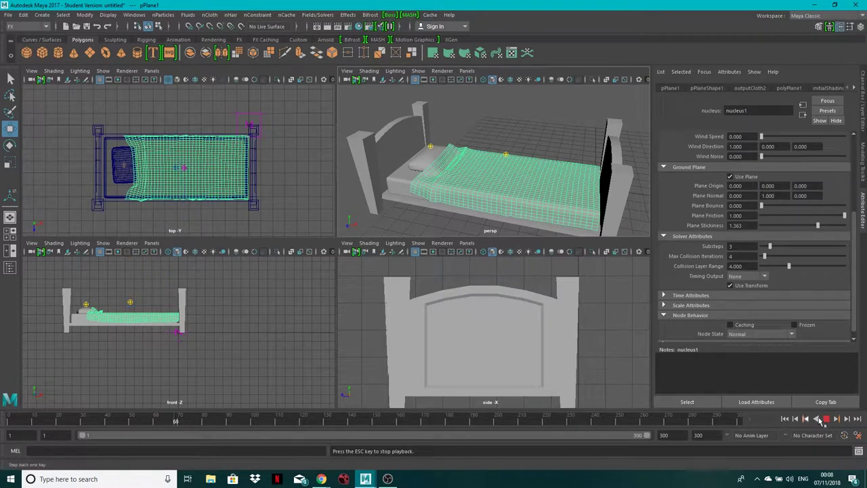
key("Escape")
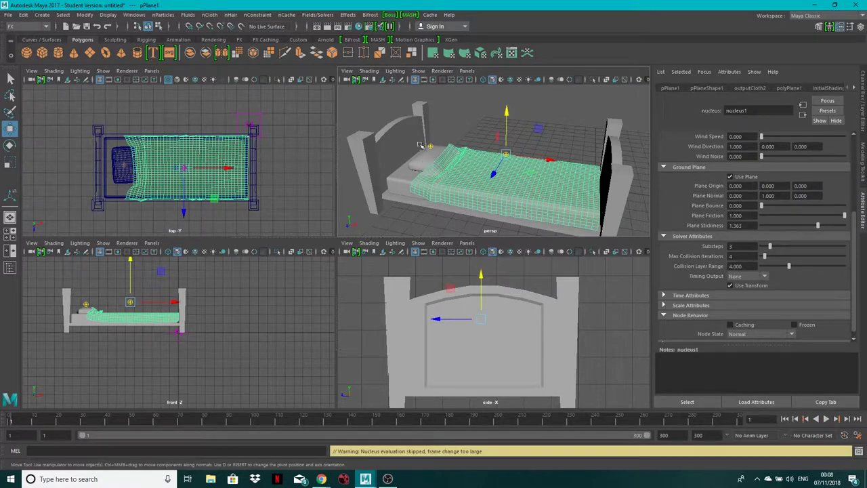
- Orbit toward the headboard and extrude the duvet faces with a thickness of 0.05
left_click_drag(420, 144, 482, 203, "alt")
right_click_drag(483, 203, 500, 185)
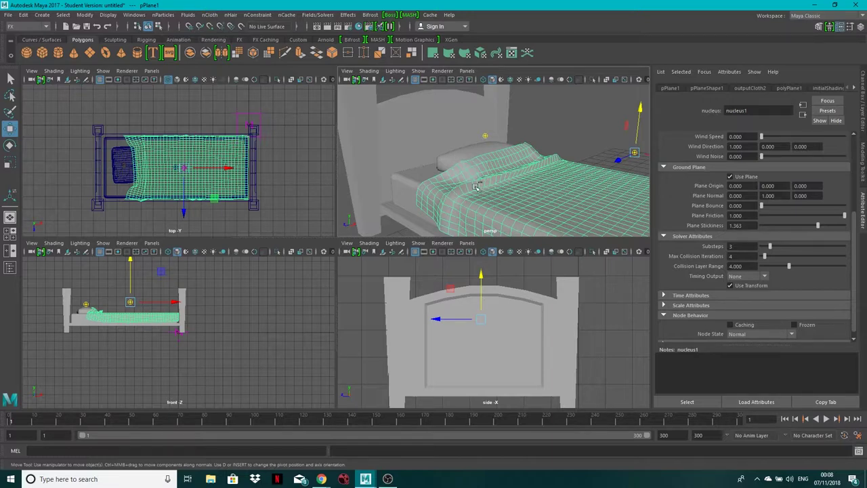
key("ctrl+e")
left_click_drag(485, 177, 474, 150, "alt")
left_click(637, 171)
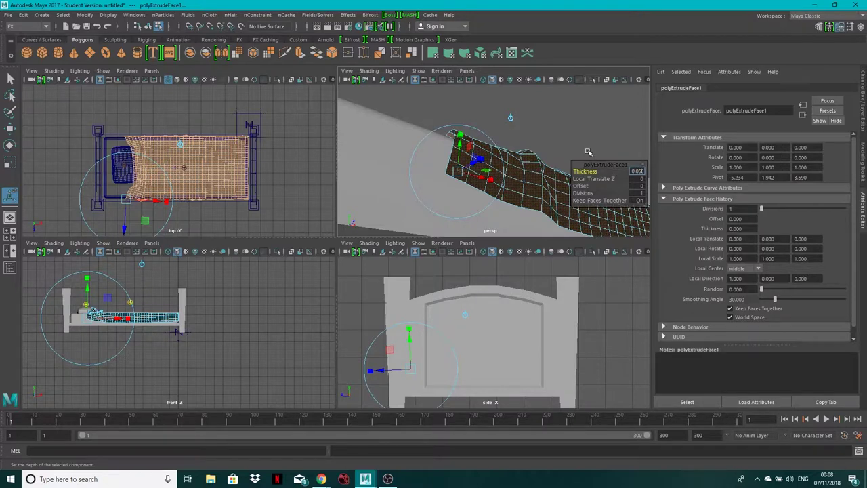
key("Return")
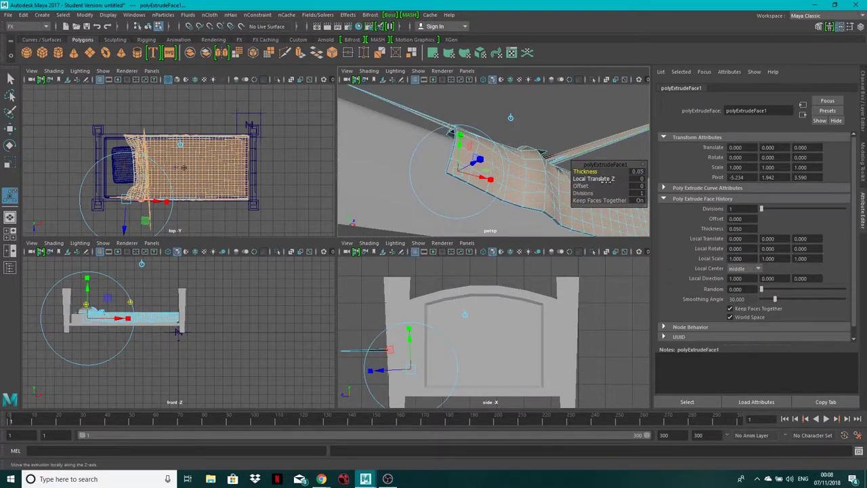
- Undo the thickness, set the extrusion's Local Translate Z to 0.05 instead, and return to Object Mode
key("ctrl+z")
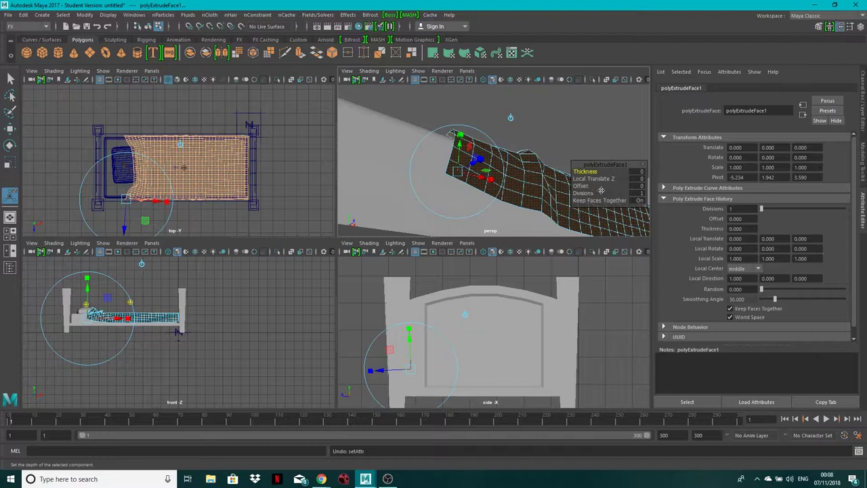
left_click(640, 178)
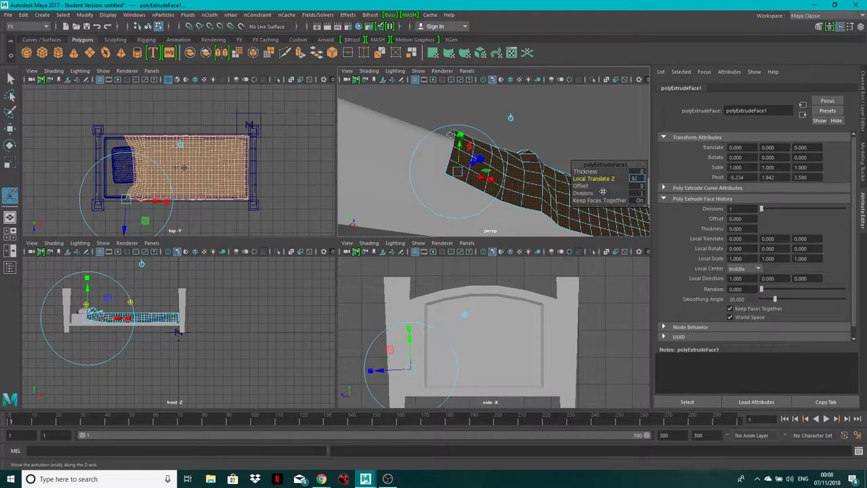
type("0.05")
key("Return")
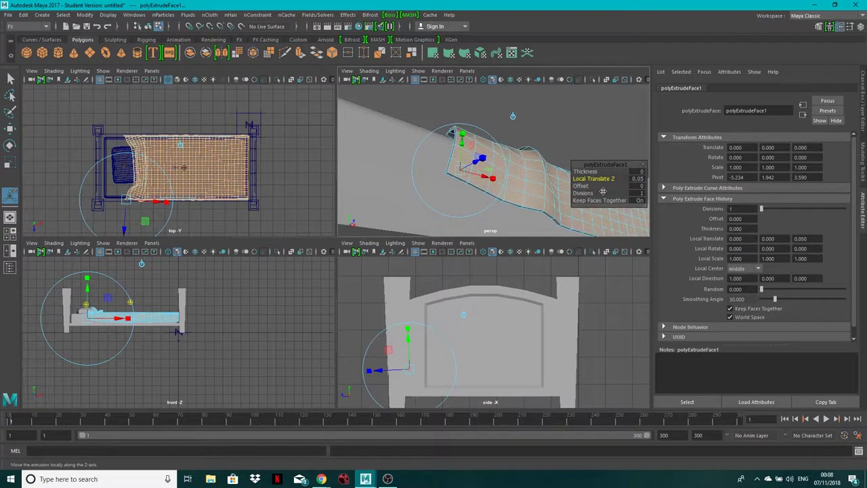
left_click_drag(582, 190, 507, 176, "alt")
right_click_drag(502, 179, 530, 168)
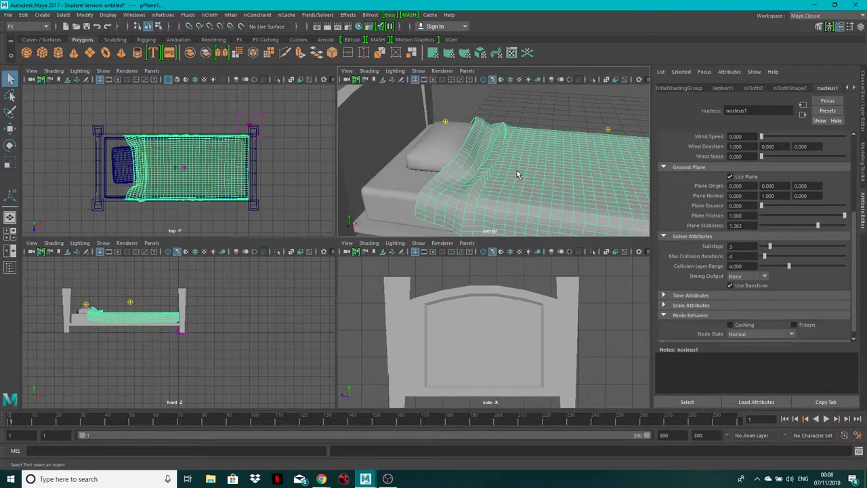
- Switch to the Modeling menu set and apply Mesh > Smooth to the duvet
left_click(29, 27)
left_click(20, 33)
left_click(157, 16)
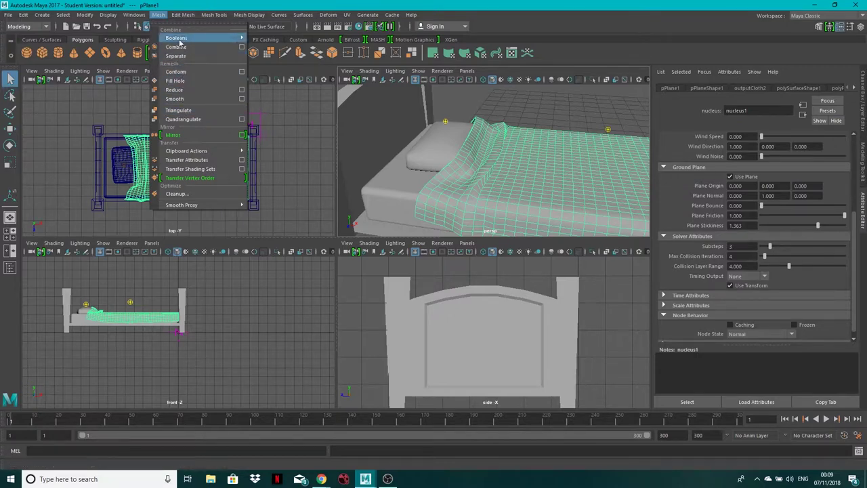
mouse_move(183, 15)
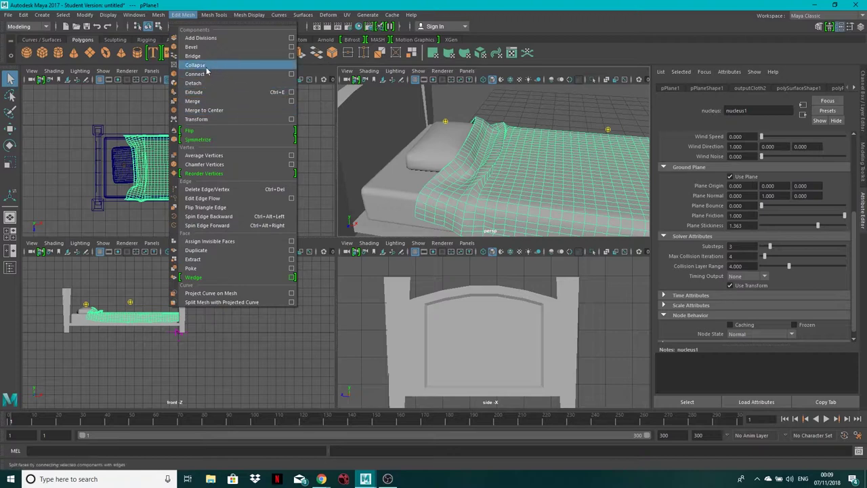
mouse_move(214, 15)
left_click(566, 191)
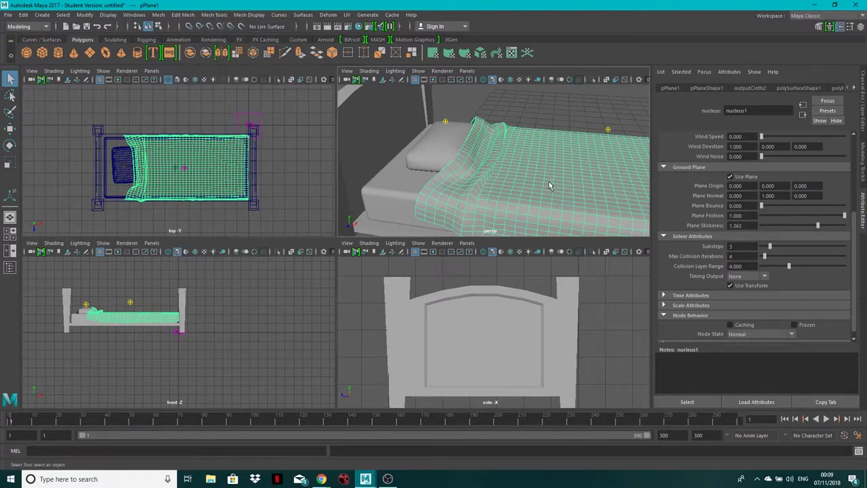
right_click_drag(548, 180, 528, 236, "shift")
- Deselect and orbit around the bed to inspect the smoothed duvet, then bring up its new-material options
left_click(525, 113)
left_click_drag(525, 112, 555, 215, "alt")
right_click_drag(517, 209, 581, 203, "alt")
left_click_drag(581, 203, 508, 188, "alt")
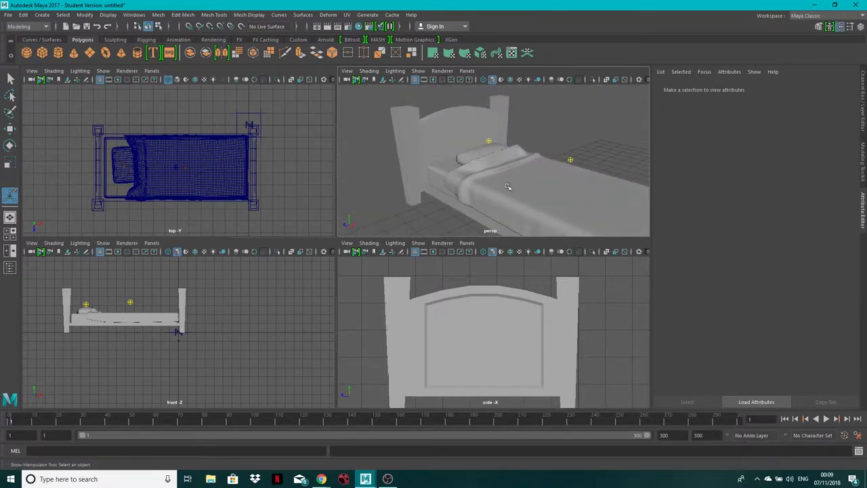
mouse_move(489, 184)
right_mouse_down()
mouse_move(482, 366)
mouse_move(484, 338)
mouse_move(492, 412)
mouse_move(487, 286)
mouse_move(477, 362)
mouse_move(482, 415)
mouse_move(500, 435)
mouse_move(496, 415)
right_mouse_up()
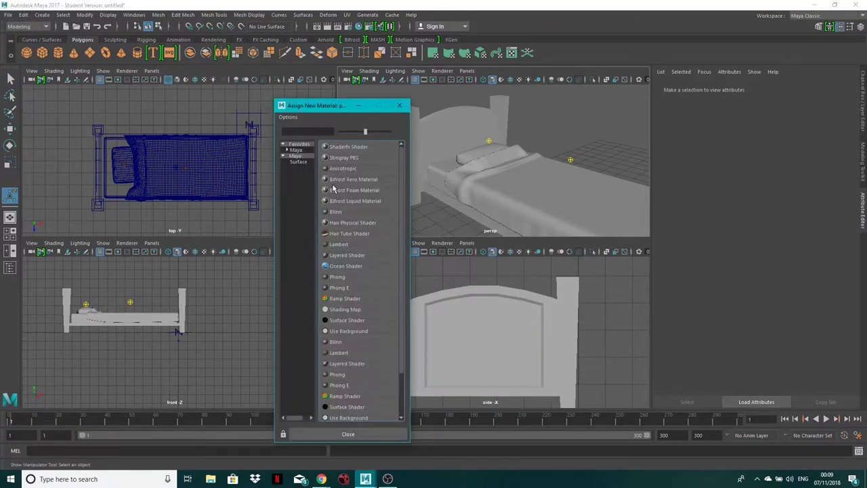
- Give the duvet a new blue Lambert material, then try assigning a material to the pillow
left_click(338, 353)
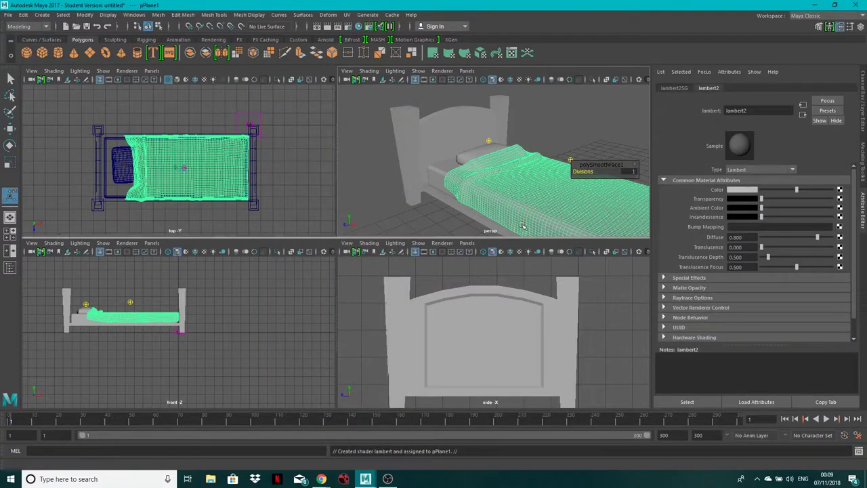
left_click(747, 189)
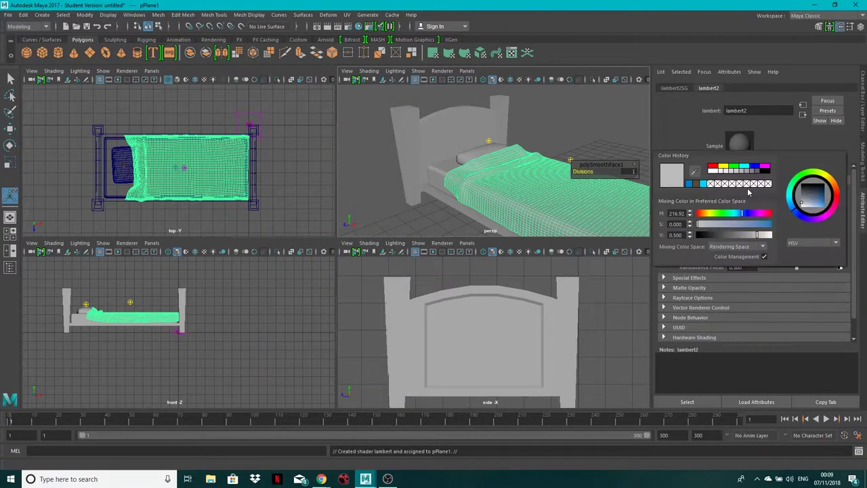
left_click(688, 184)
left_click(473, 151)
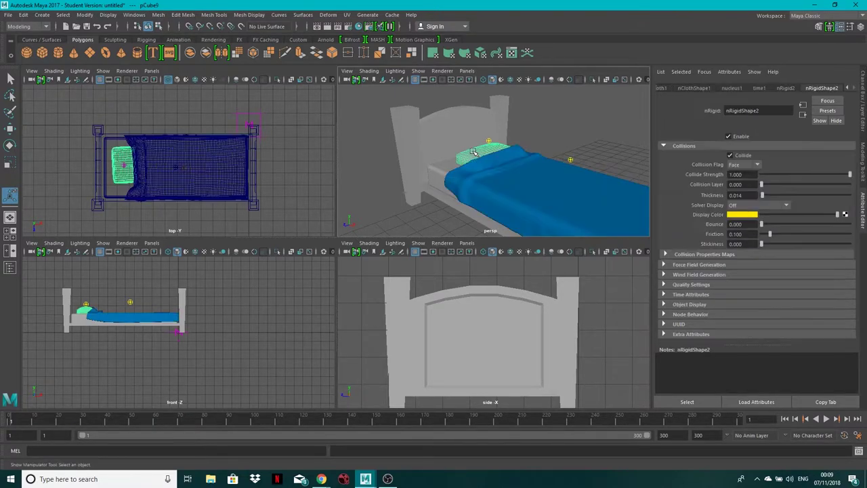
right_click_drag(474, 156, 536, 406)
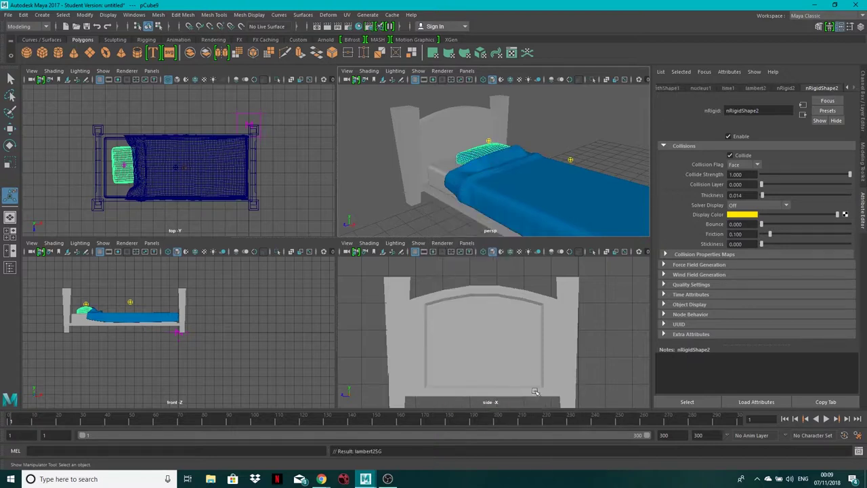
- Give the mattress a new white Lambert material, then select a headboard post
left_click(436, 168)
mouse_move(436, 168)
right_mouse_down()
mouse_move(439, 422)
mouse_move(486, 428)
mouse_move(468, 426)
mouse_move(430, 300)
mouse_move(444, 401)
right_mouse_up()
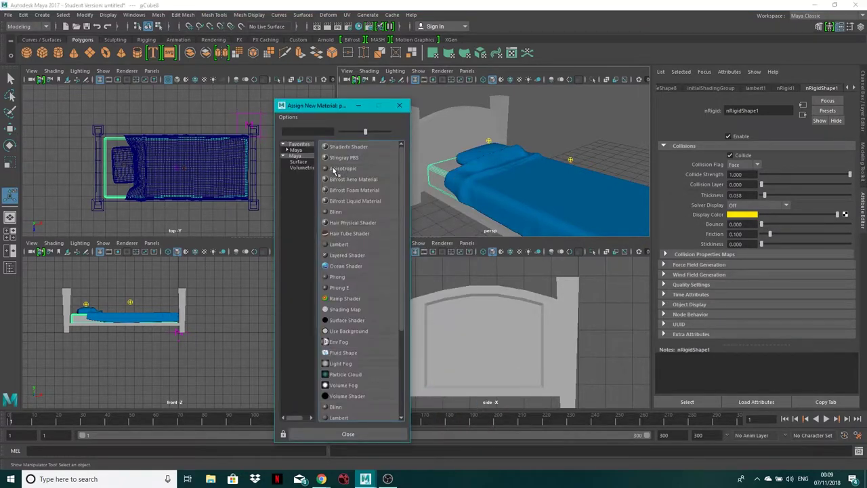
left_click(339, 245)
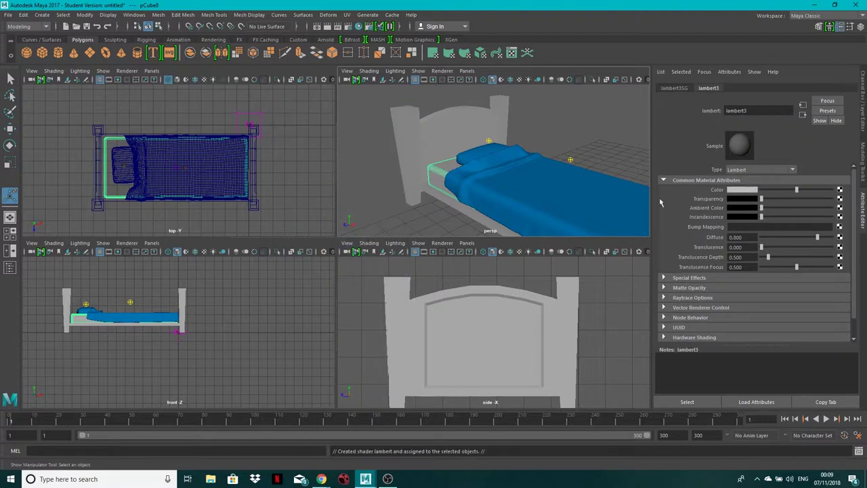
left_click_drag(796, 190, 832, 189)
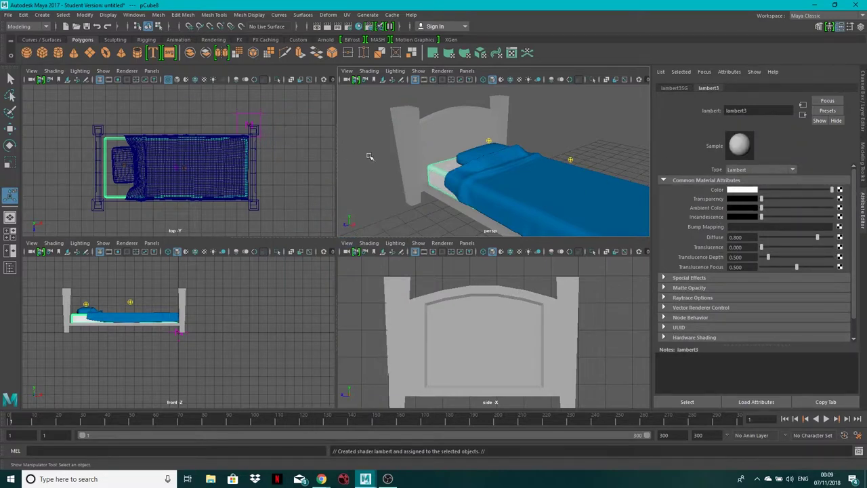
left_click(403, 154)
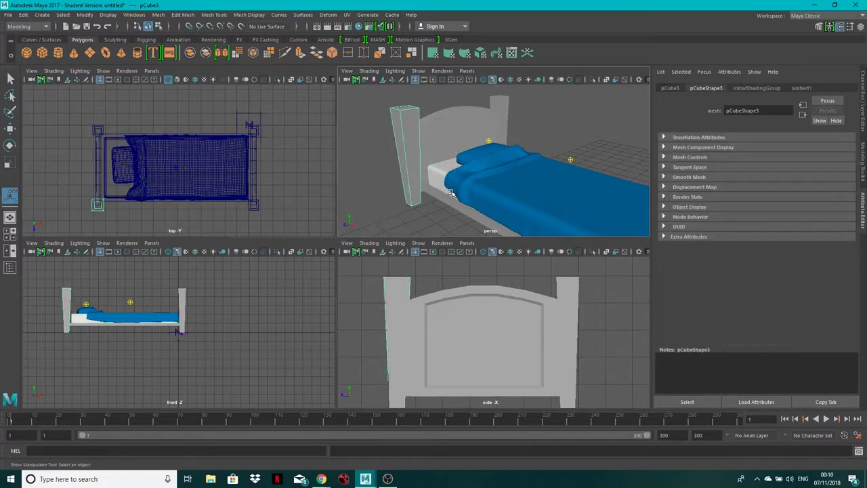
- Add the remaining headboard pieces and all footboard parts to the selection
left_click(505, 107, "shift")
left_click(481, 142, "shift")
left_click(453, 207, "shift")
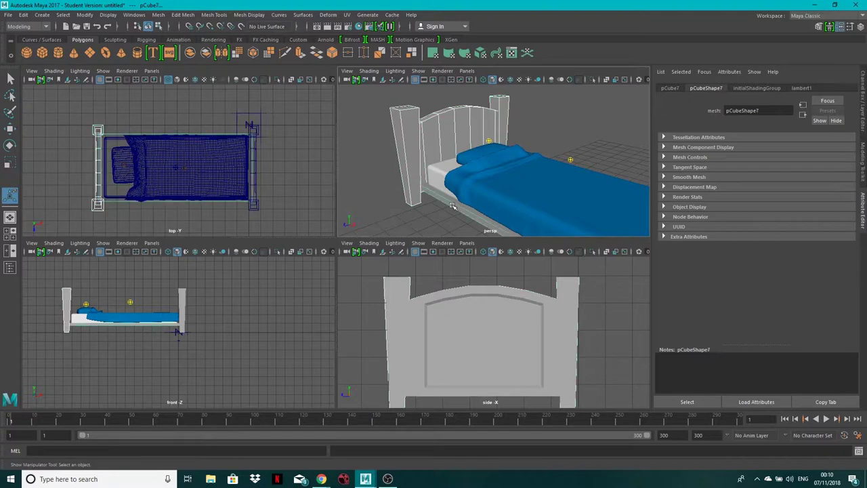
left_click_drag(480, 210, 481, 151, "alt")
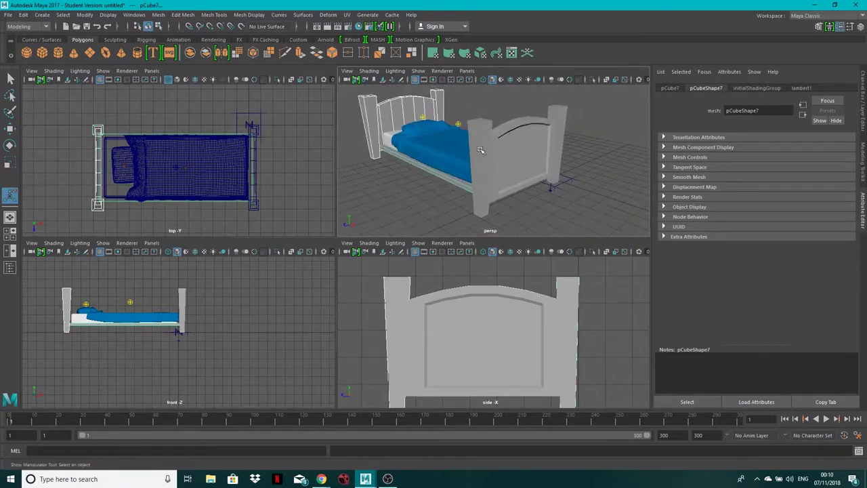
left_click(482, 151)
left_click(557, 139)
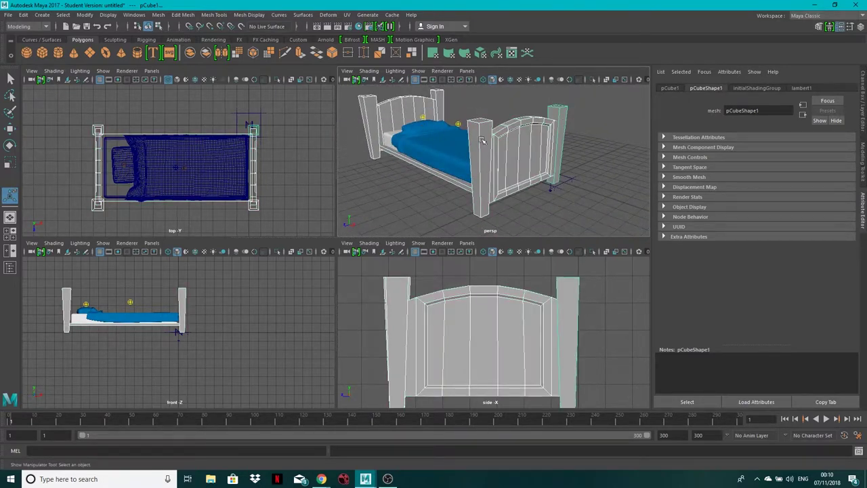
- Assign the frame parts a new dark brown Lambert material and clear the selection
right_click_drag(481, 139, 492, 371)
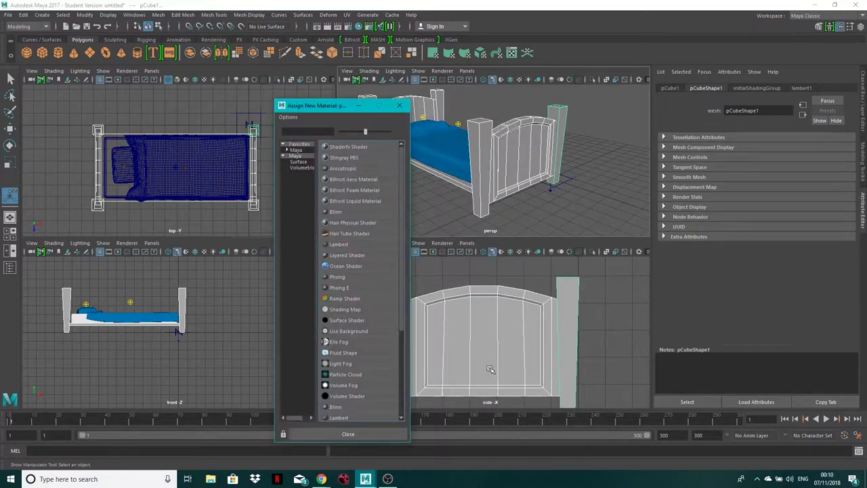
left_click(338, 245)
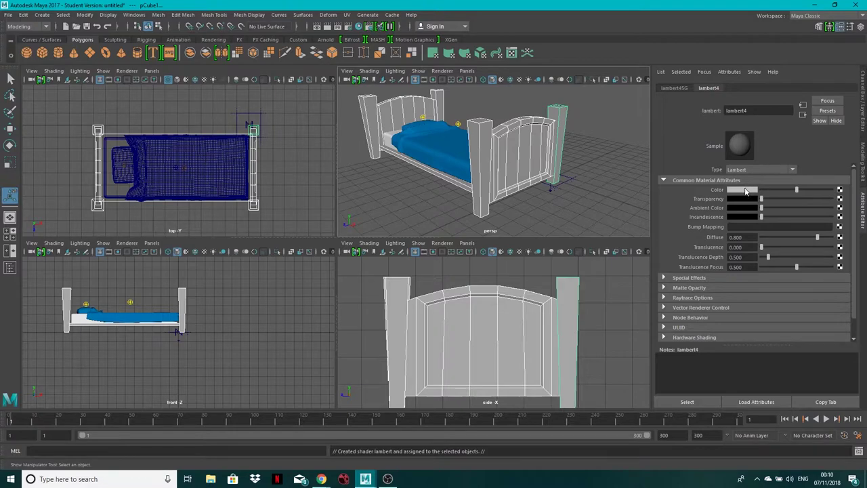
left_click(743, 190)
left_click(692, 184)
left_click(591, 162)
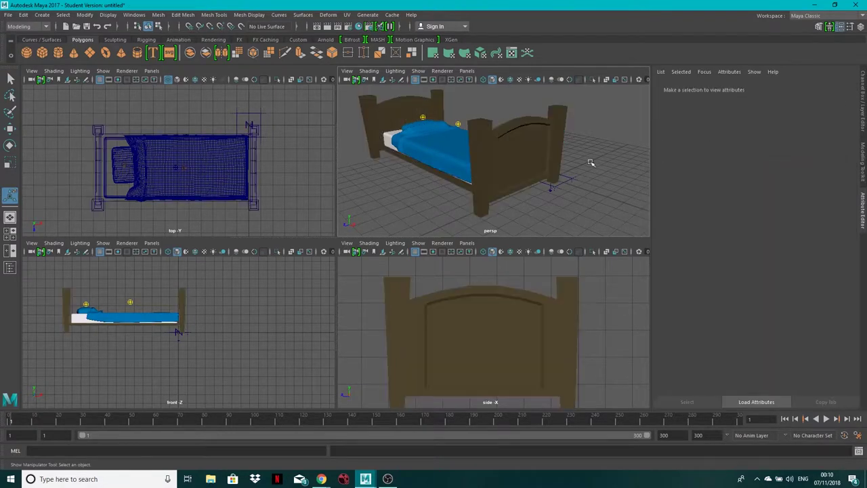
left_click_drag(399, 139, 479, 144, "alt")
scroll(466, 170, "up", 3)
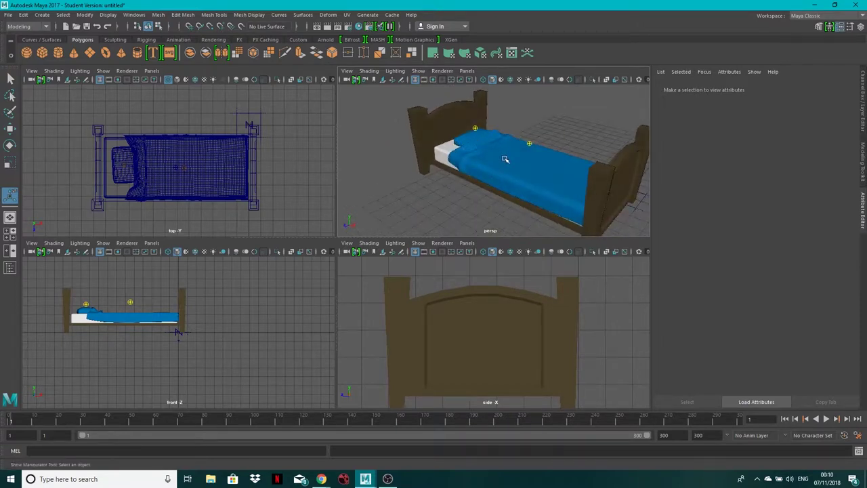
left_click_drag(615, 120, 533, 142, "alt")
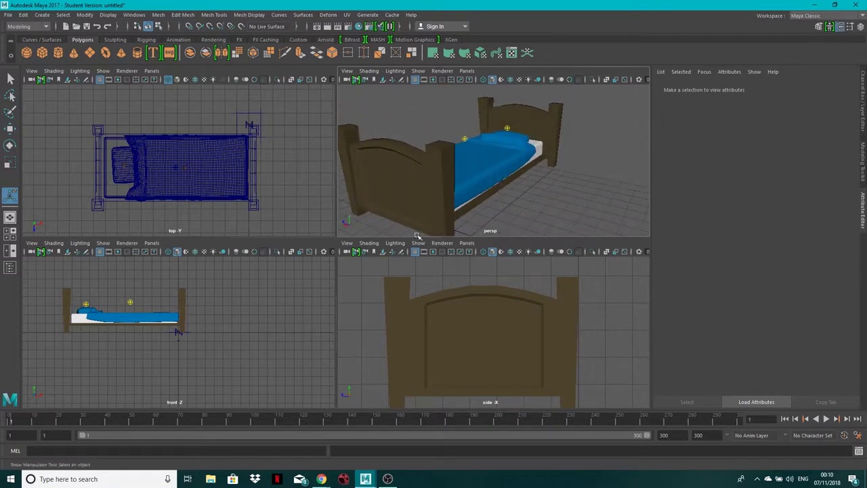